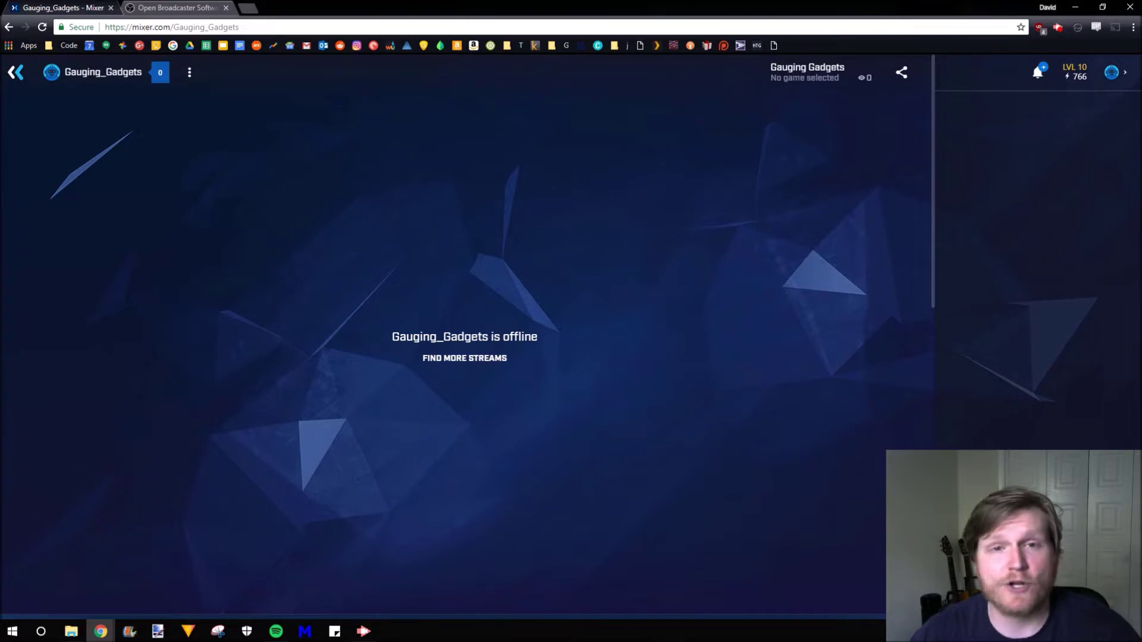
- Download the OBS Studio Windows installer from obsproject.com and run it
click(172, 8)
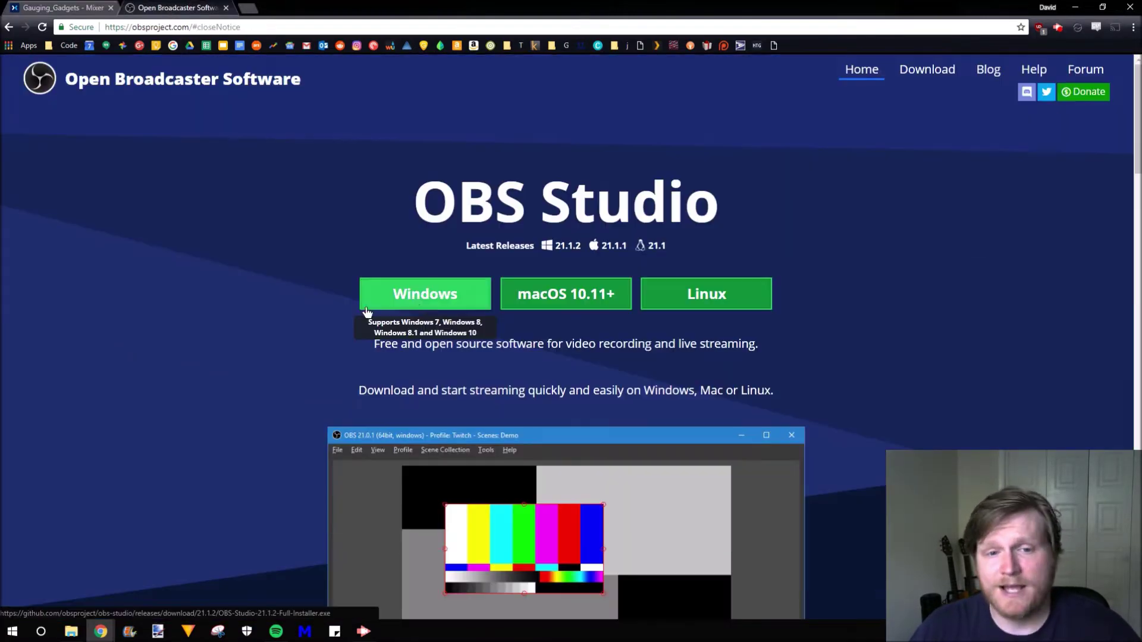
click(417, 296)
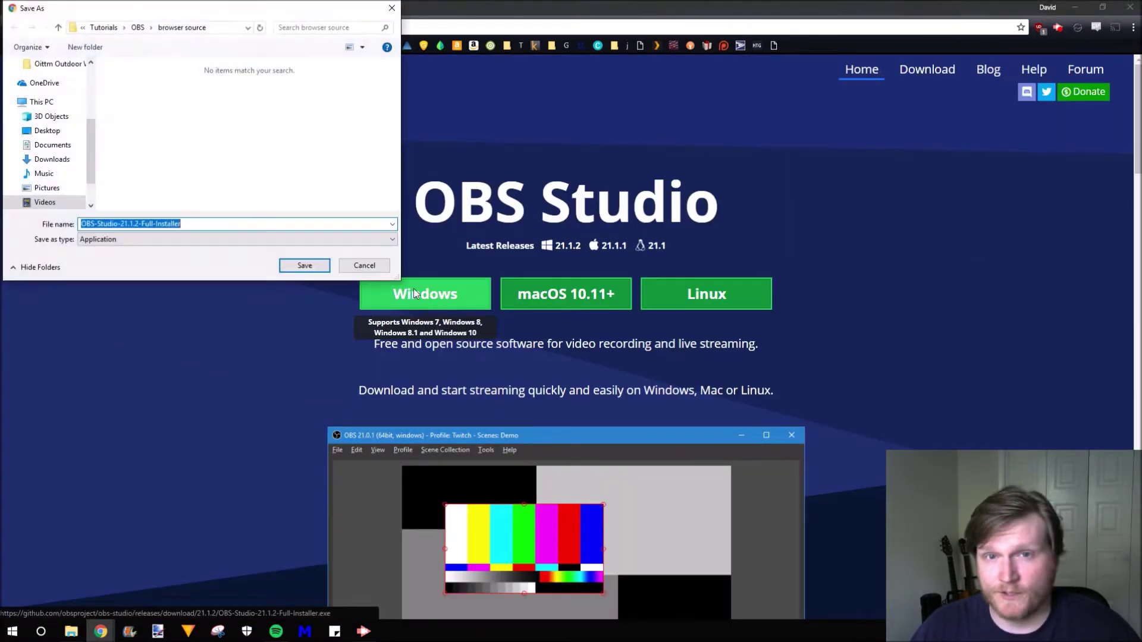
click(298, 262)
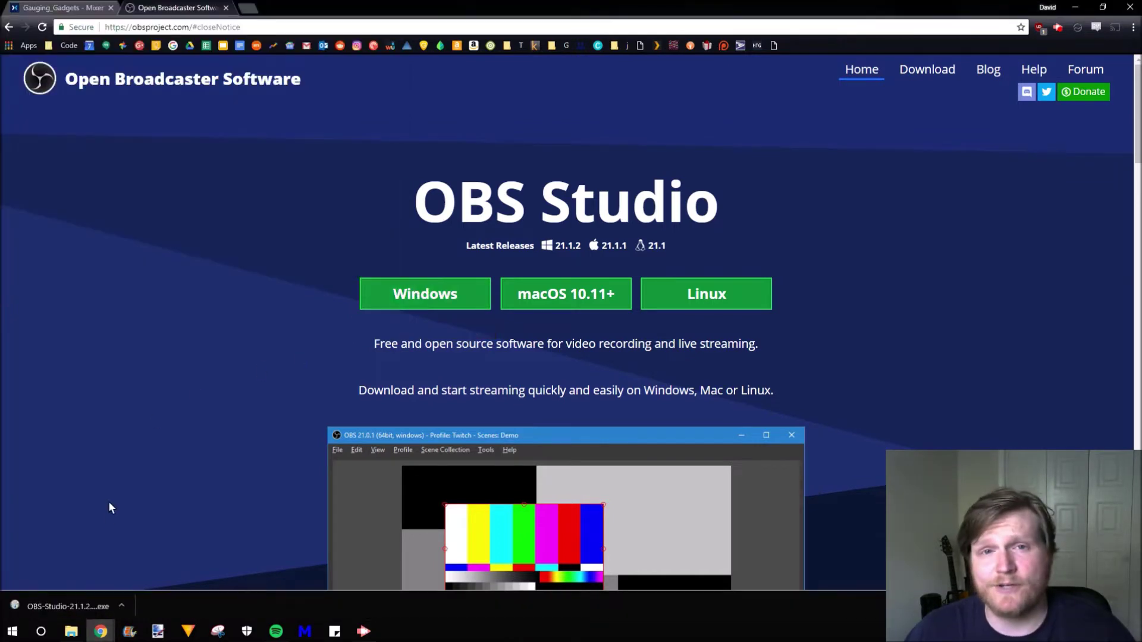
click(79, 606)
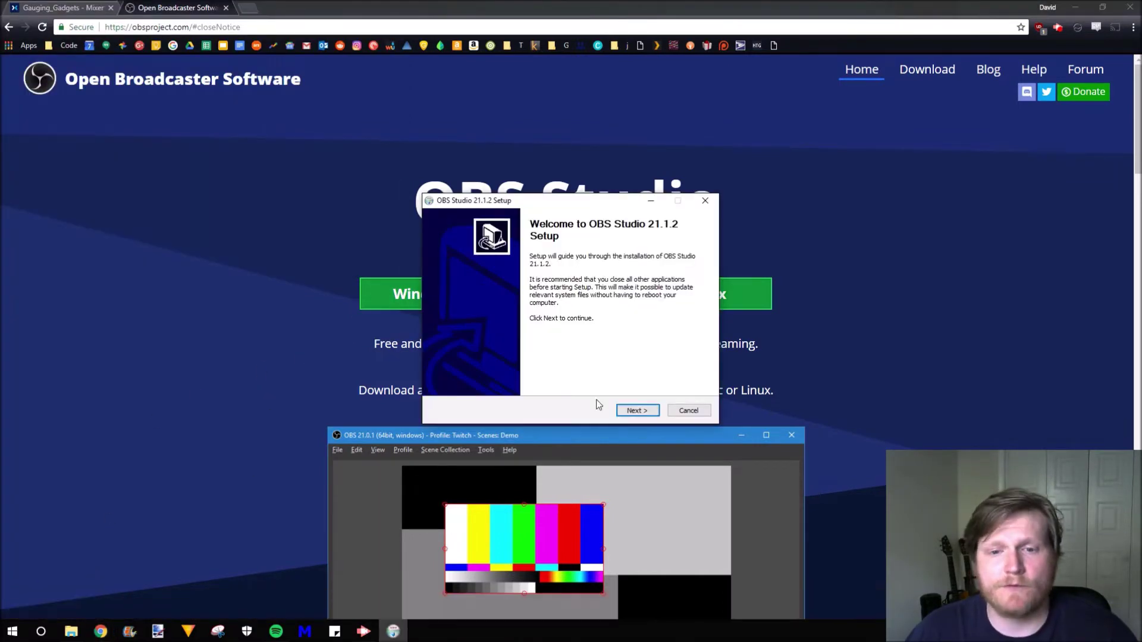
- Install OBS Studio 21.1.2 in the default location with the Realsense Source plugin, then launch it
click(636, 410)
click(638, 411)
click(648, 414)
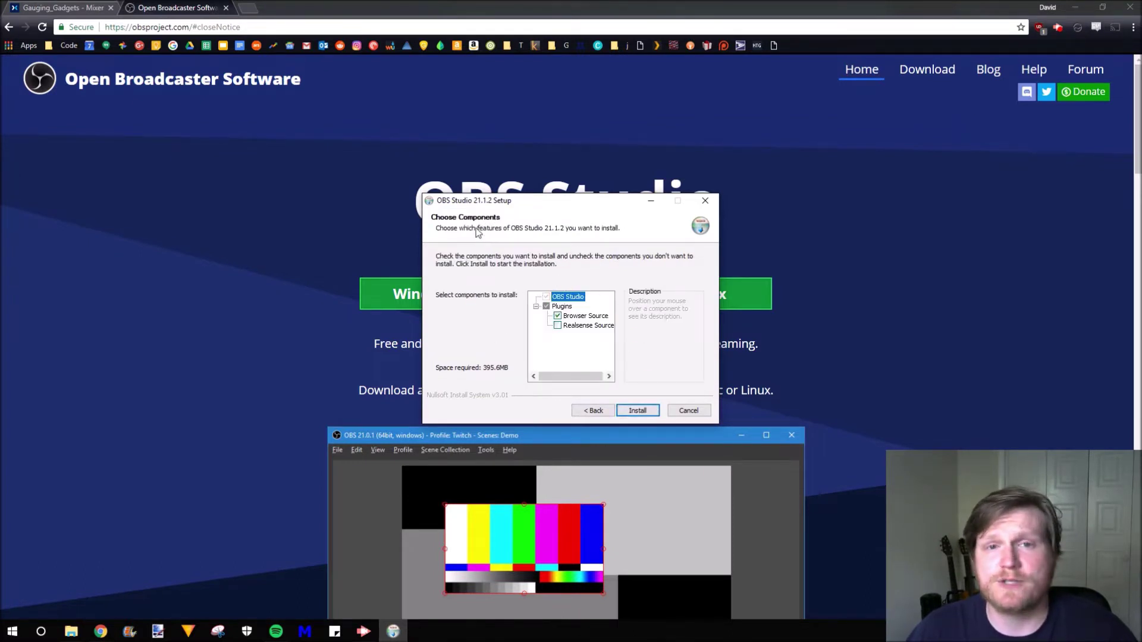
click(559, 326)
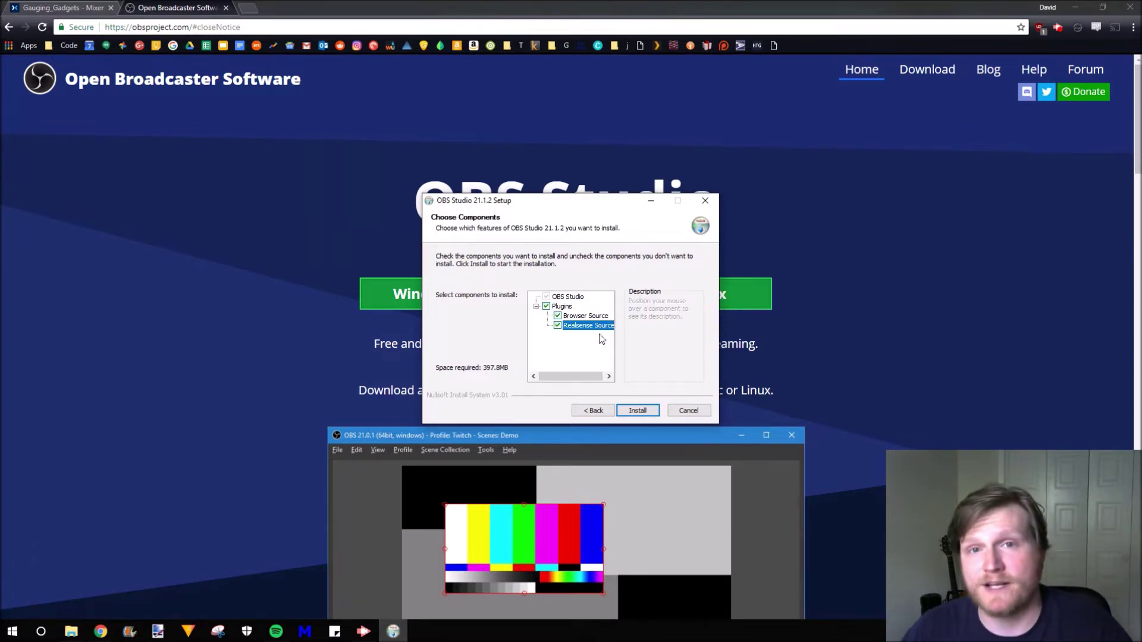
click(639, 414)
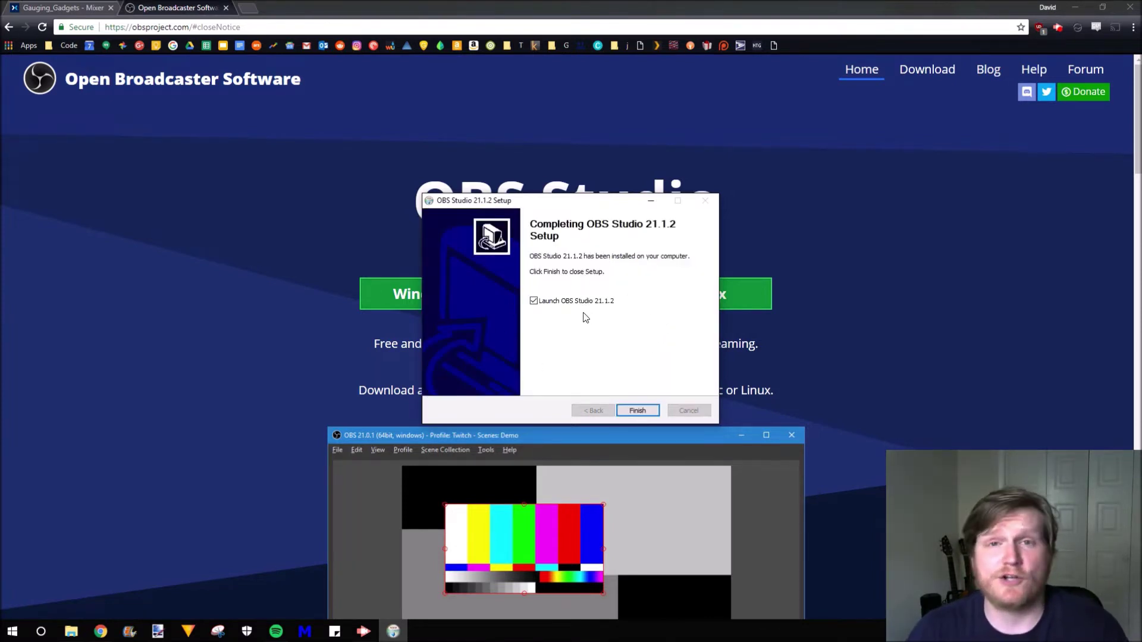
click(637, 410)
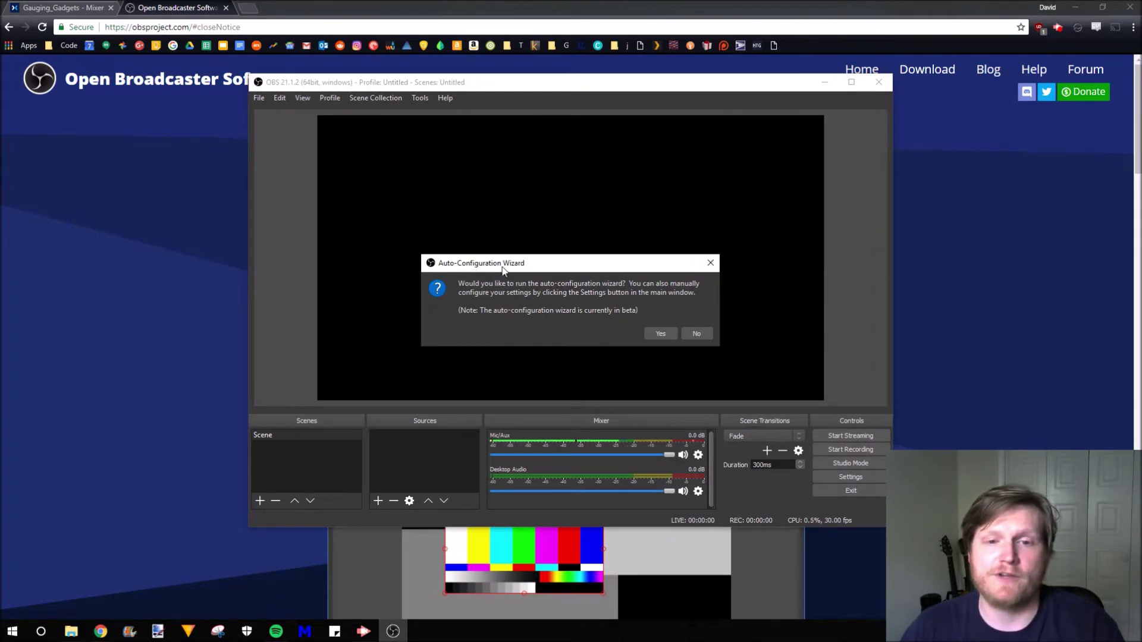
- Decline the startup auto-configuration prompt, then start the Auto-Configuration Wizard from Tools
click(712, 263)
click(696, 323)
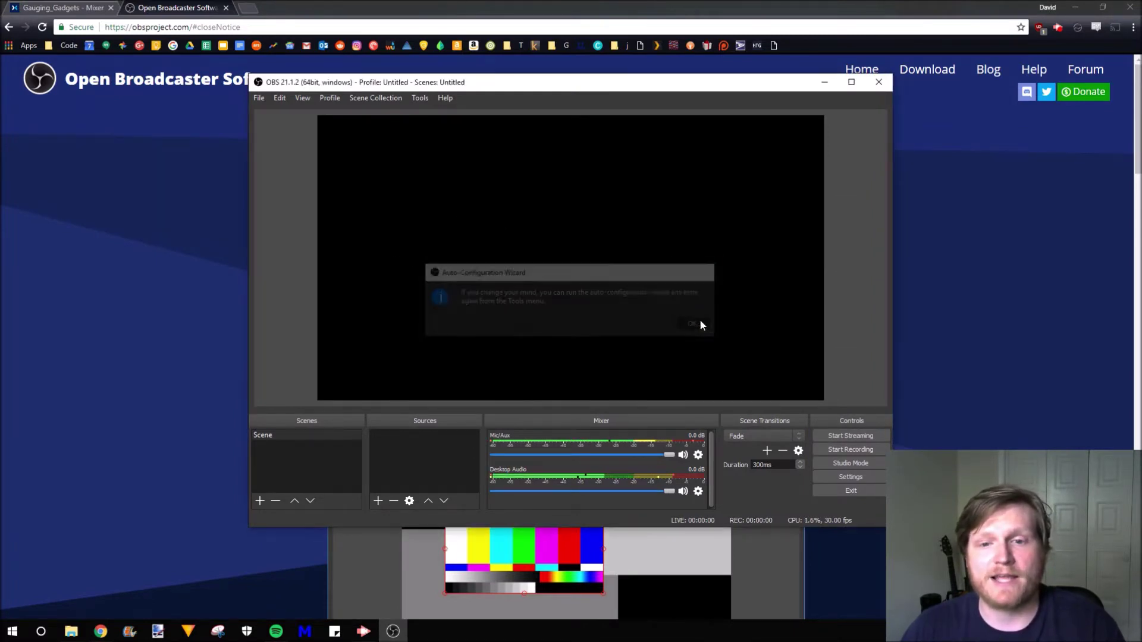
click(420, 99)
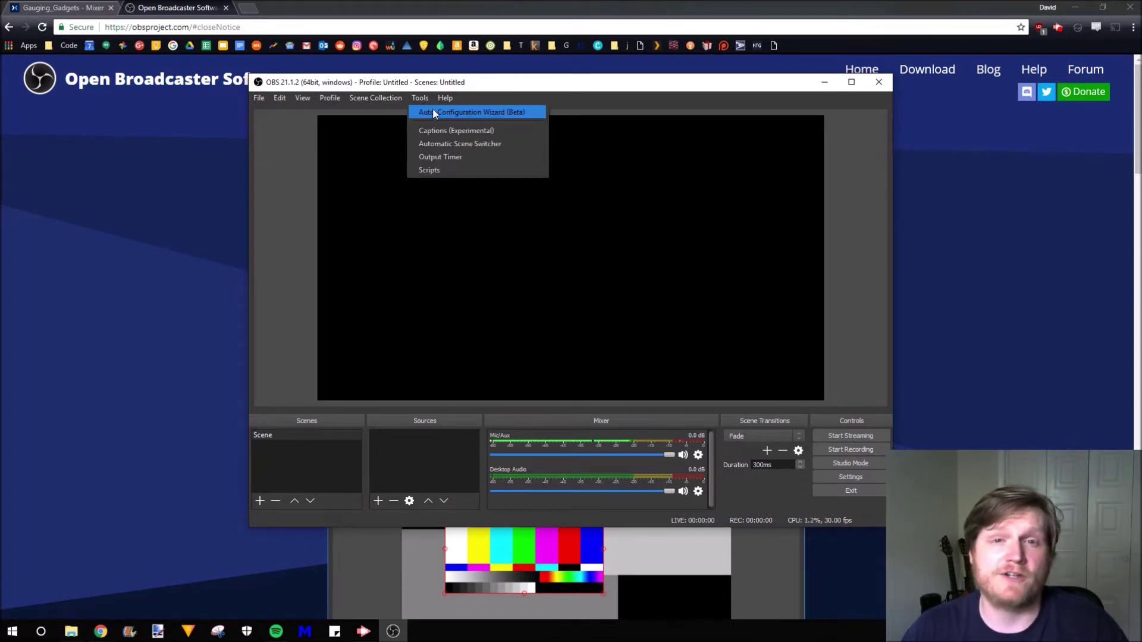
click(437, 112)
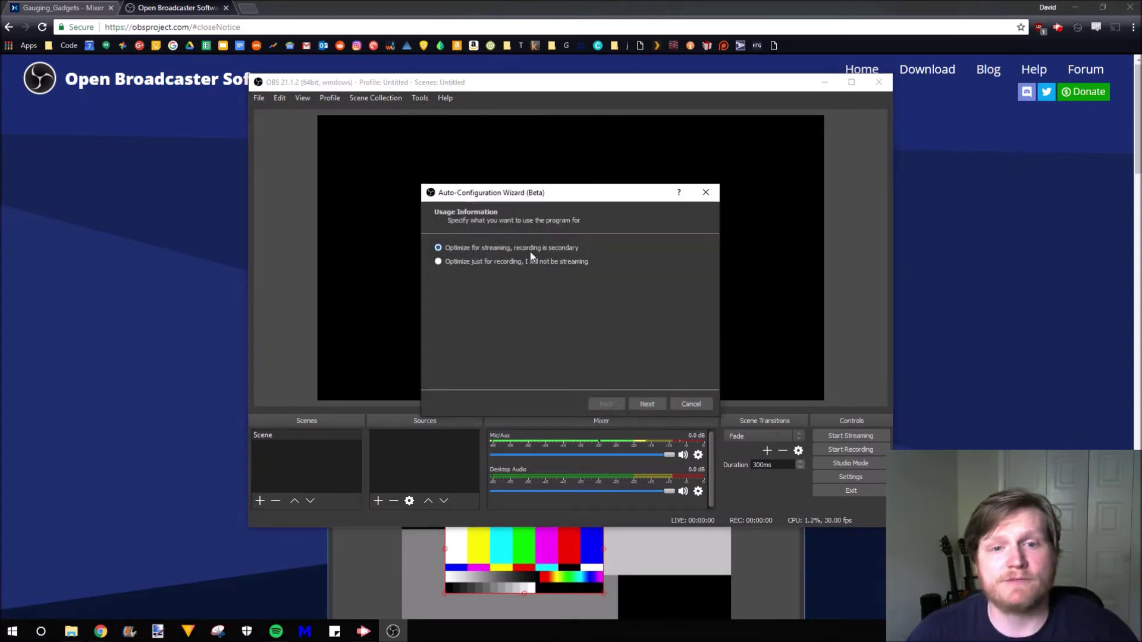
- Optimize for streaming, keep the default video settings, and choose Mixer.com - FTL as the service
click(647, 404)
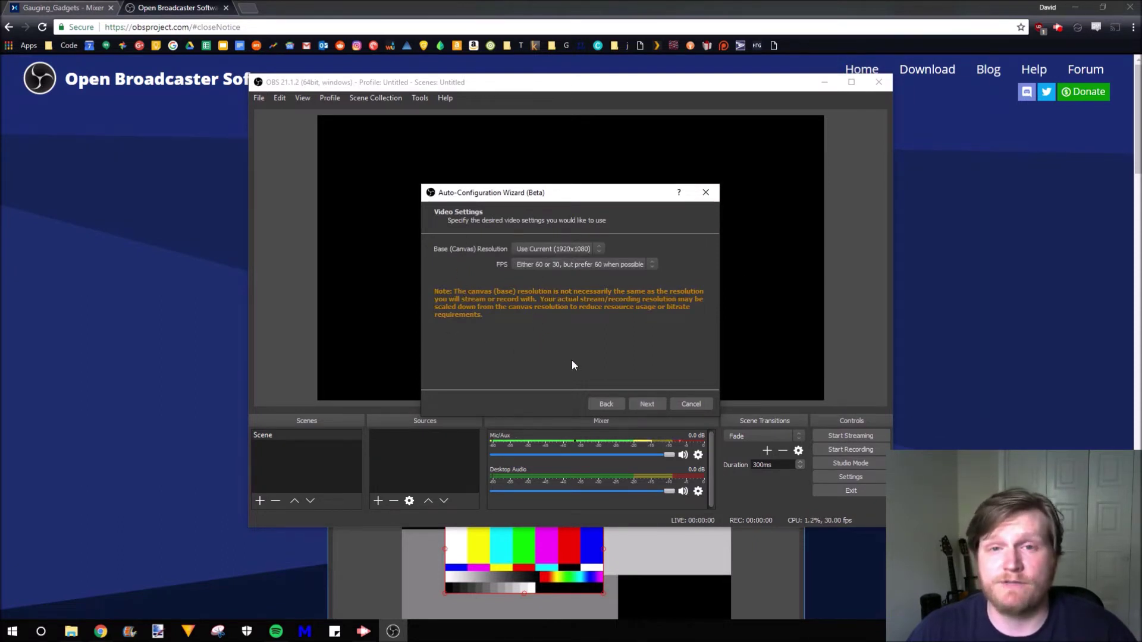
click(647, 404)
click(583, 264)
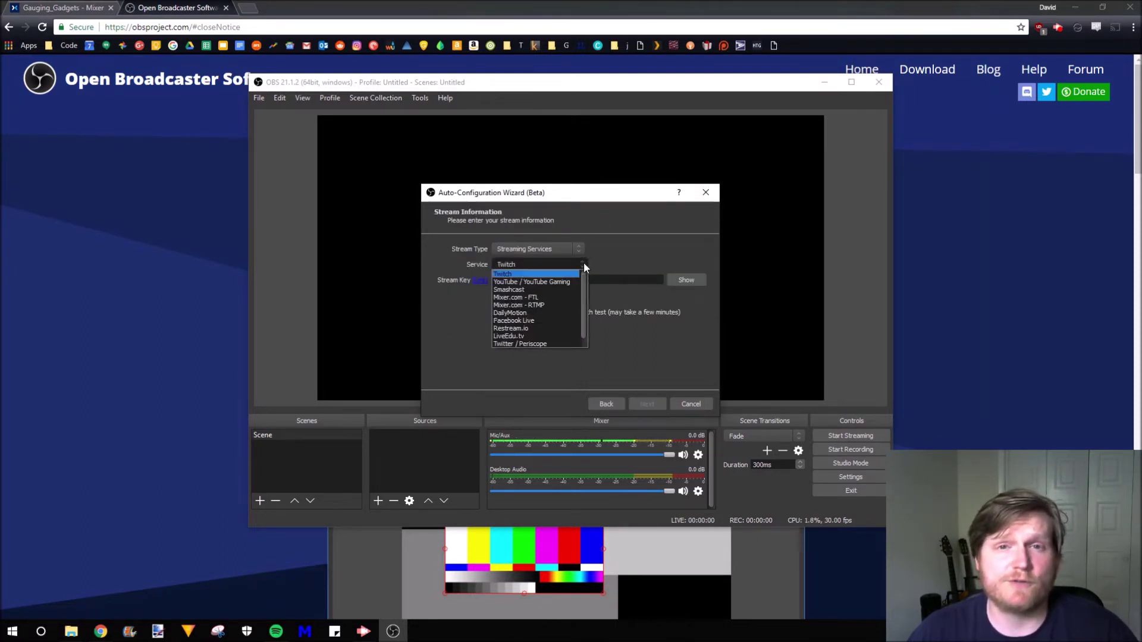
click(562, 296)
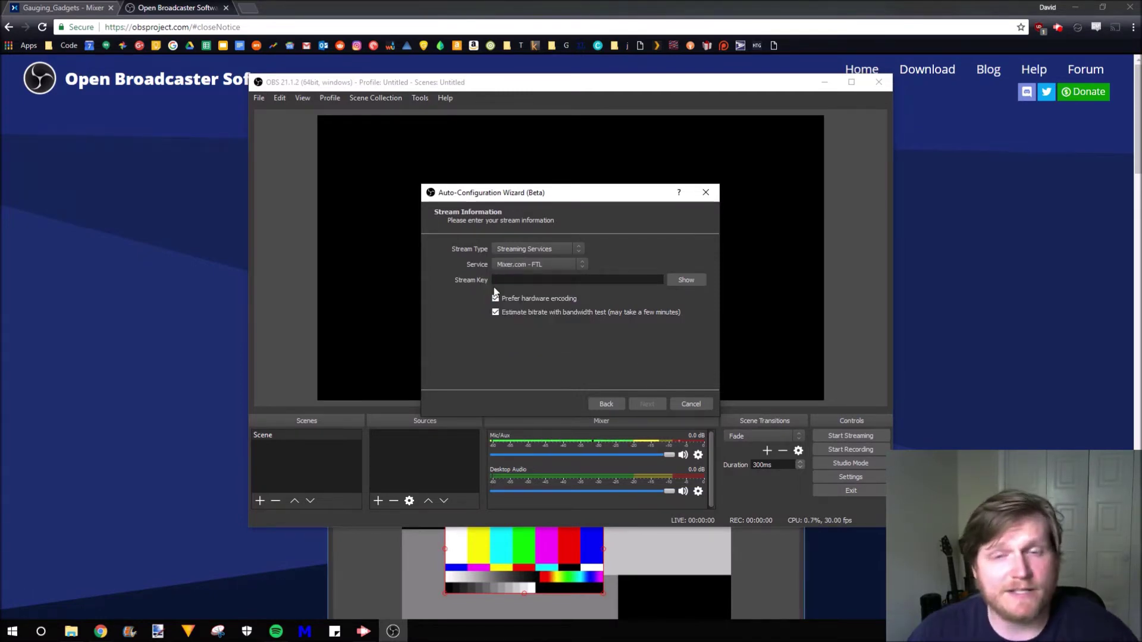
click(63, 8)
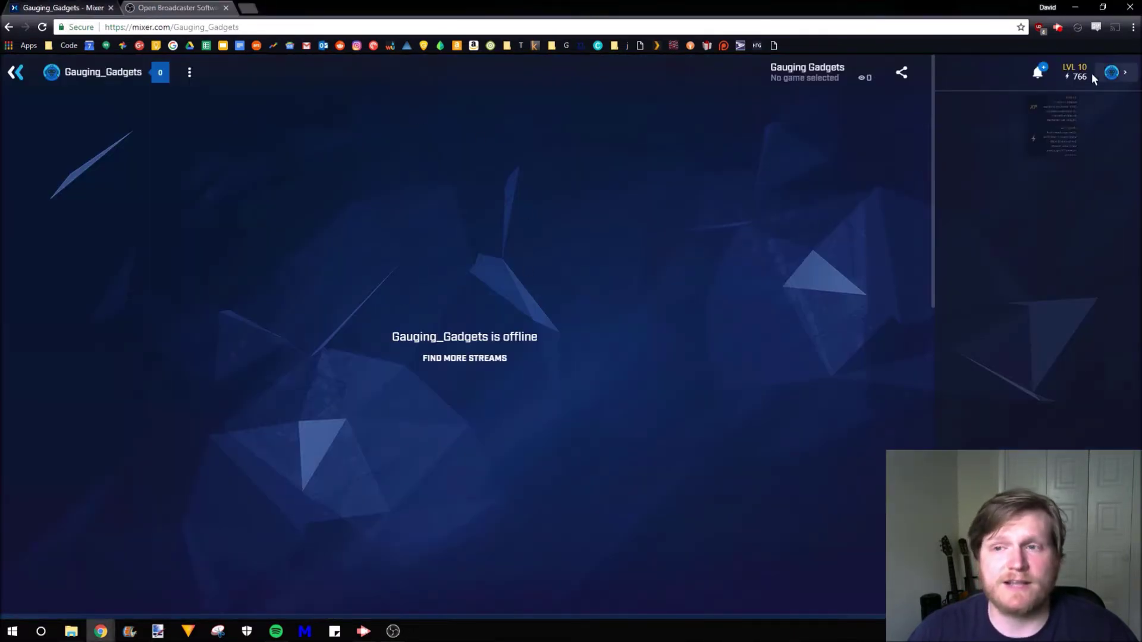
- In Mixer channel management, open Stream Setup for OBS and copy the channel's stream key
click(1111, 72)
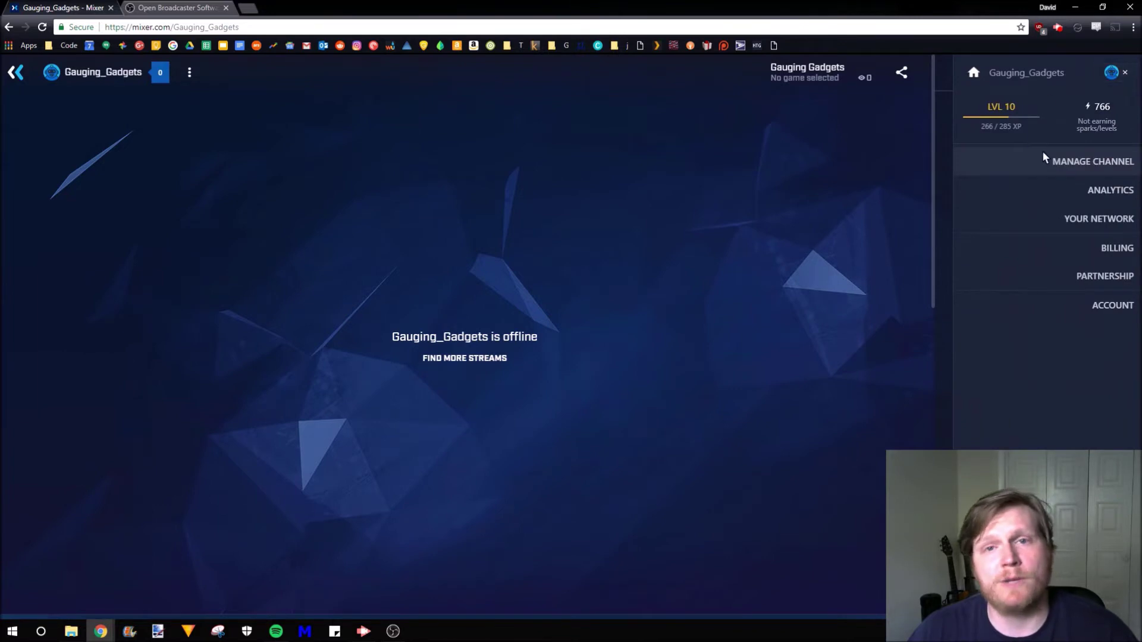
click(1082, 162)
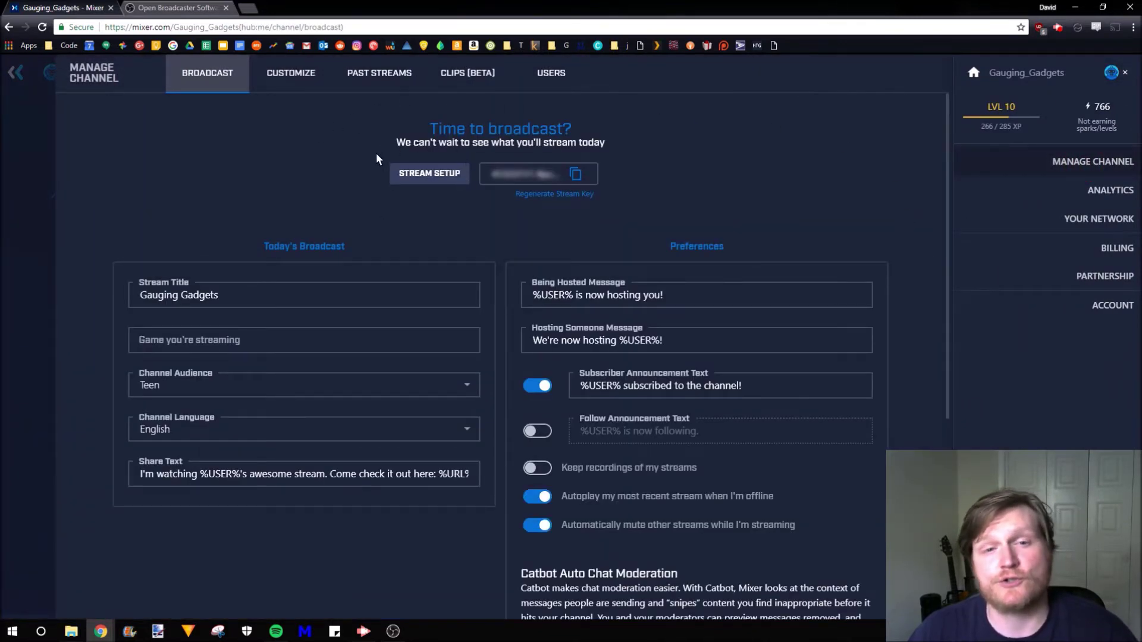
click(418, 187)
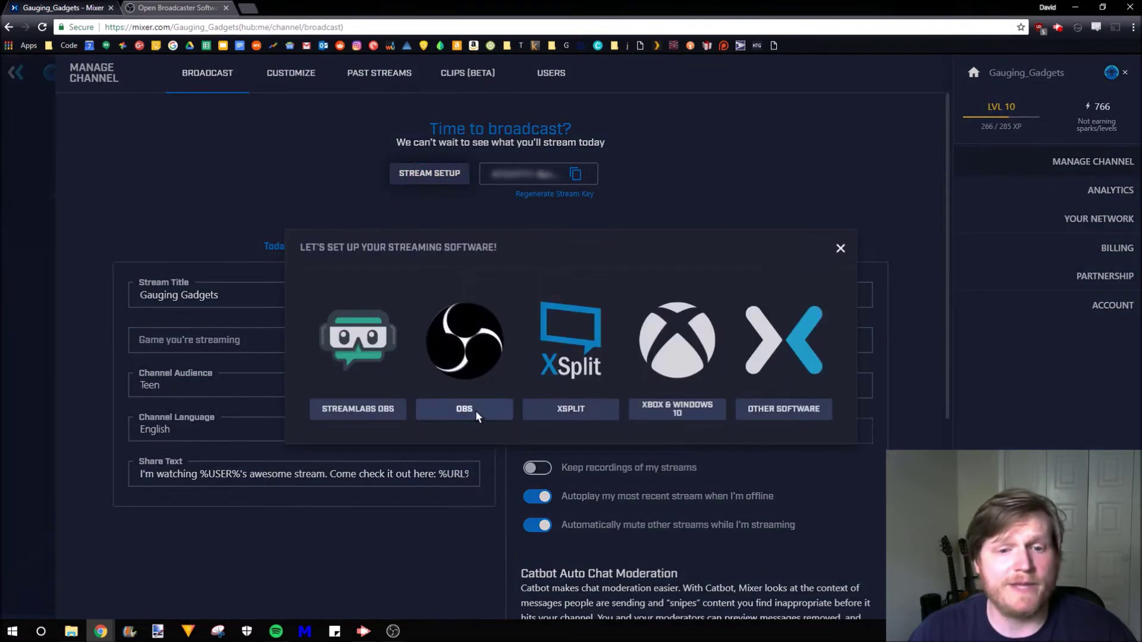
click(476, 410)
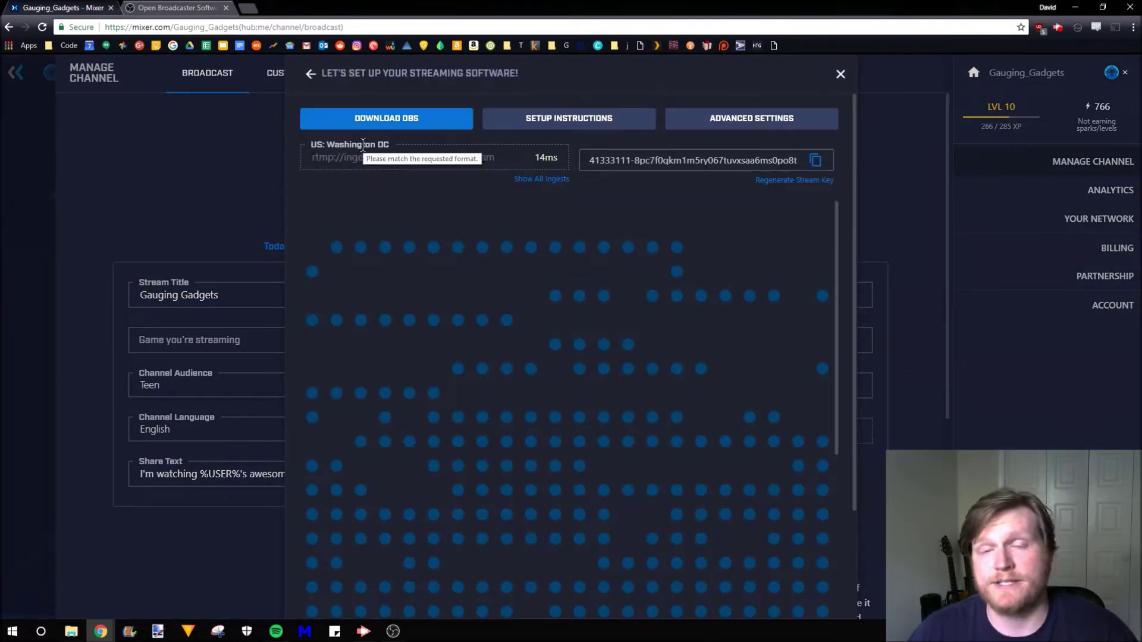
click(815, 161)
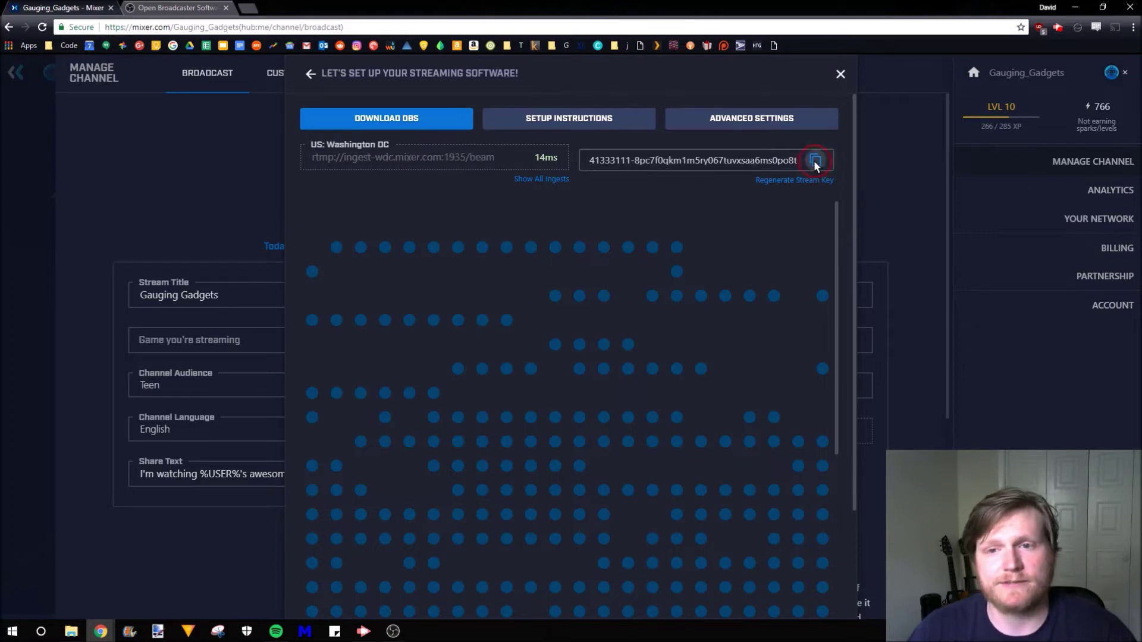
- Paste the stream key, run the bandwidth test, and apply the recommended 1920x1080, 60 FPS, 10000 bitrate settings
click(393, 632)
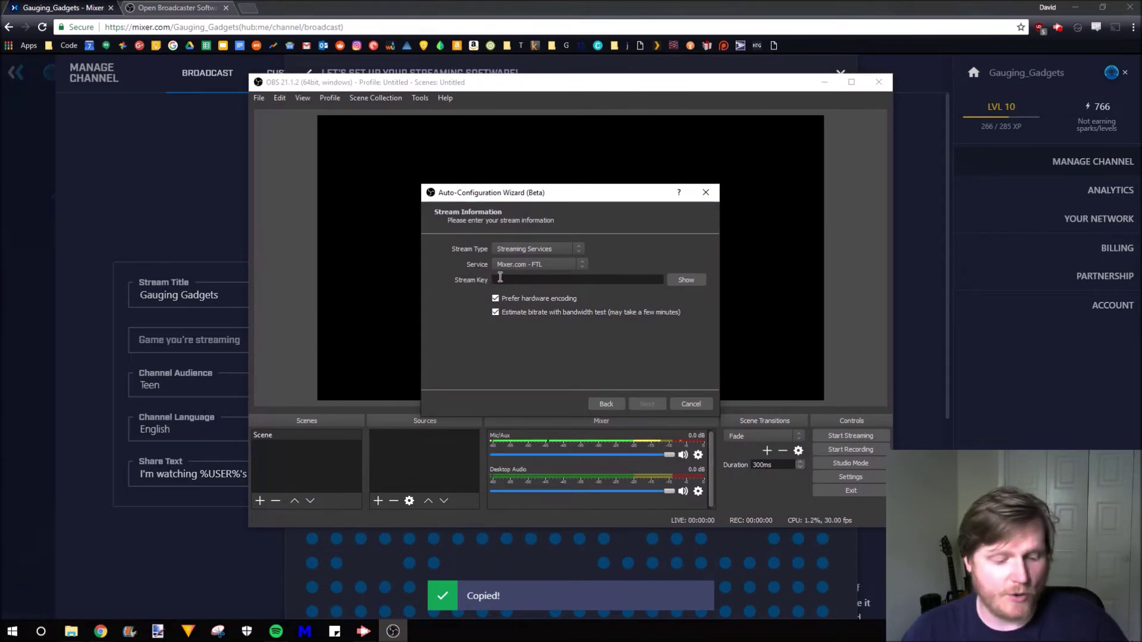
key(ctrl+v)
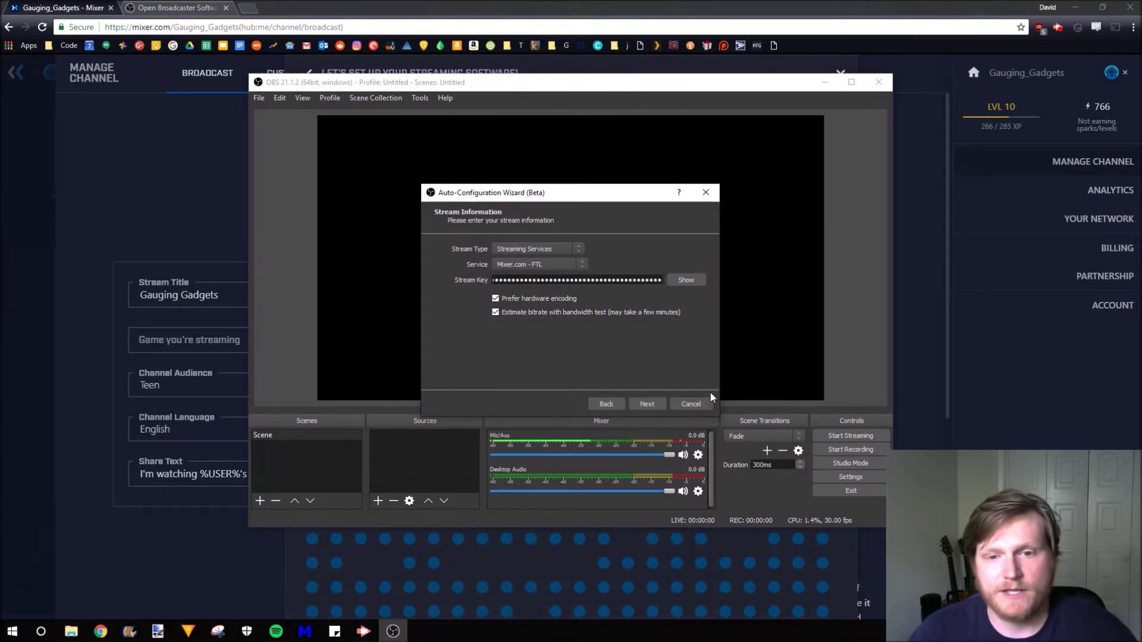
click(648, 402)
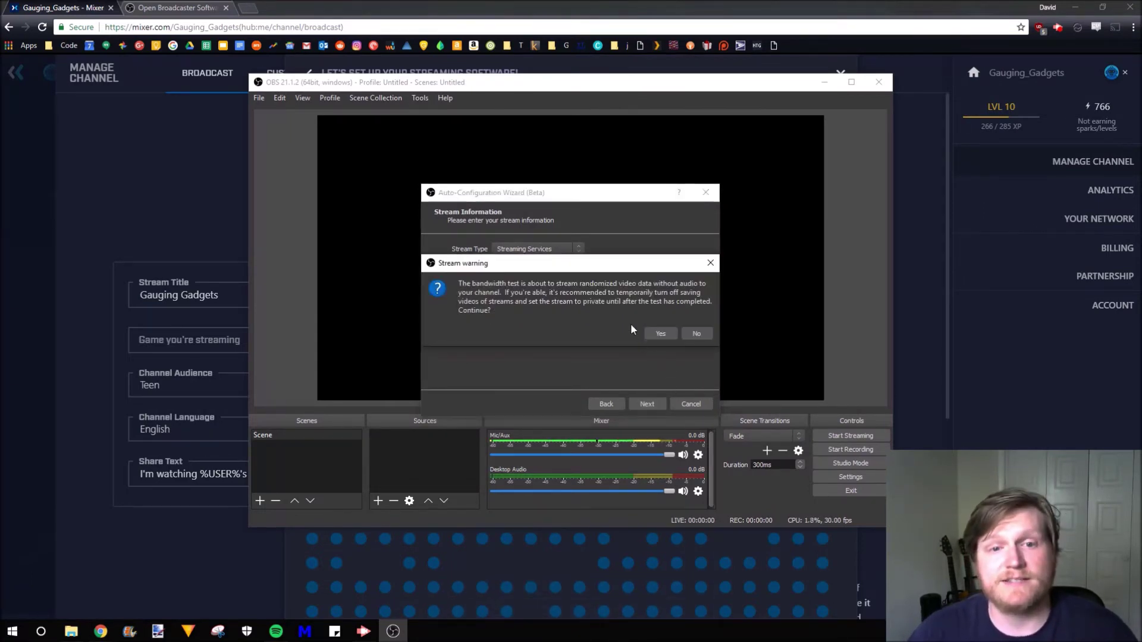
click(660, 334)
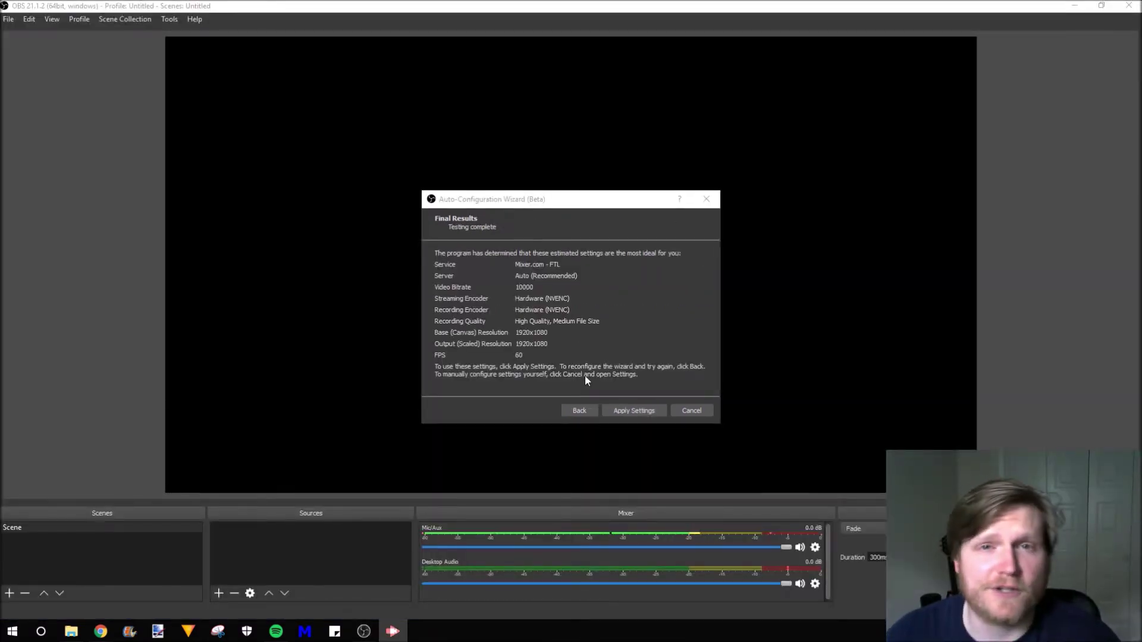
click(628, 412)
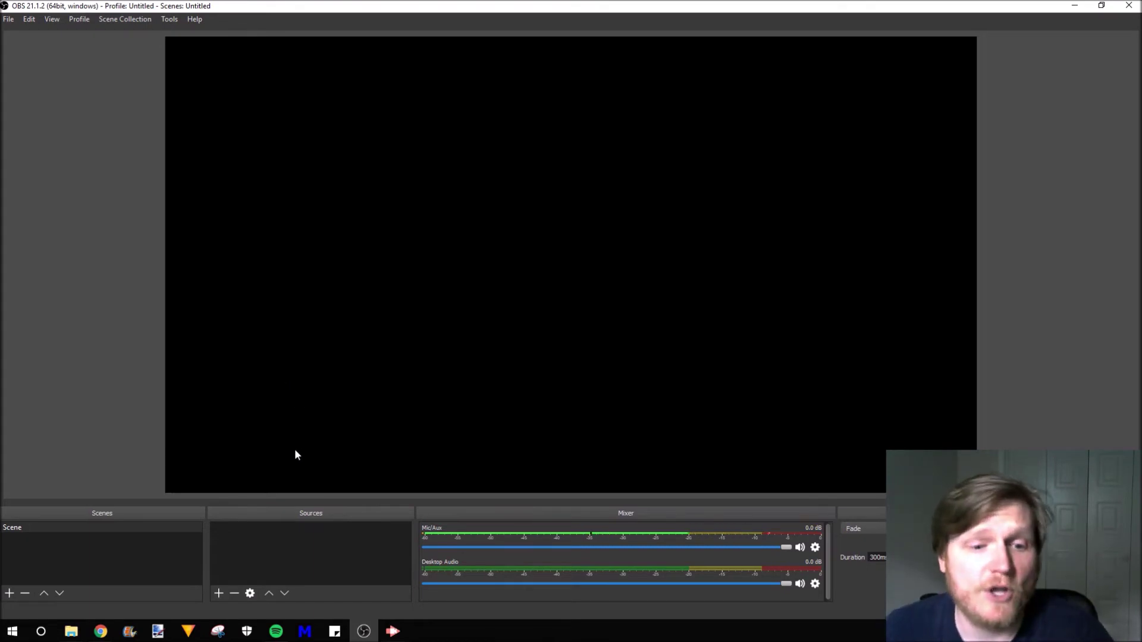
click(218, 596)
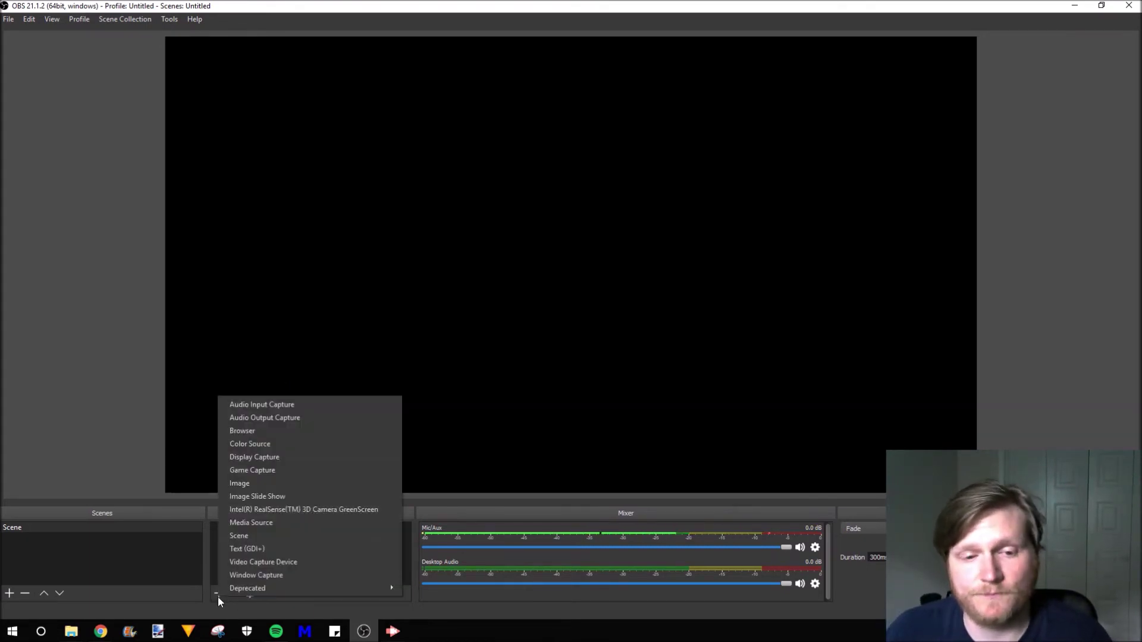
- Add a Display Capture source and a Video Capture Device source using the Lenovo EasyCamera
click(292, 458)
click(605, 395)
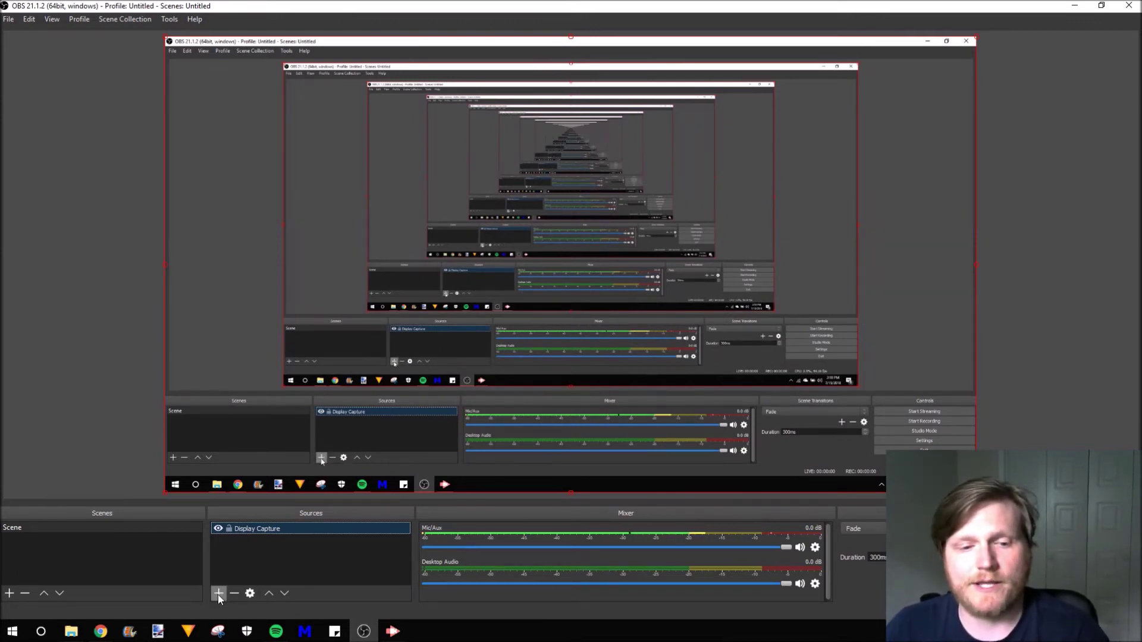
click(218, 594)
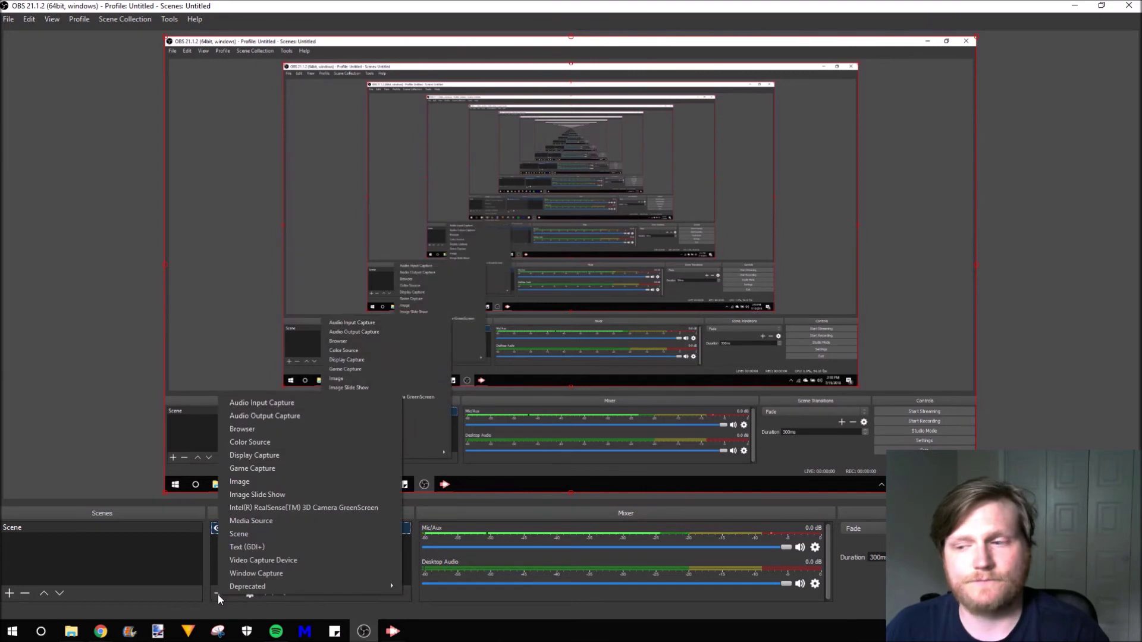
click(315, 560)
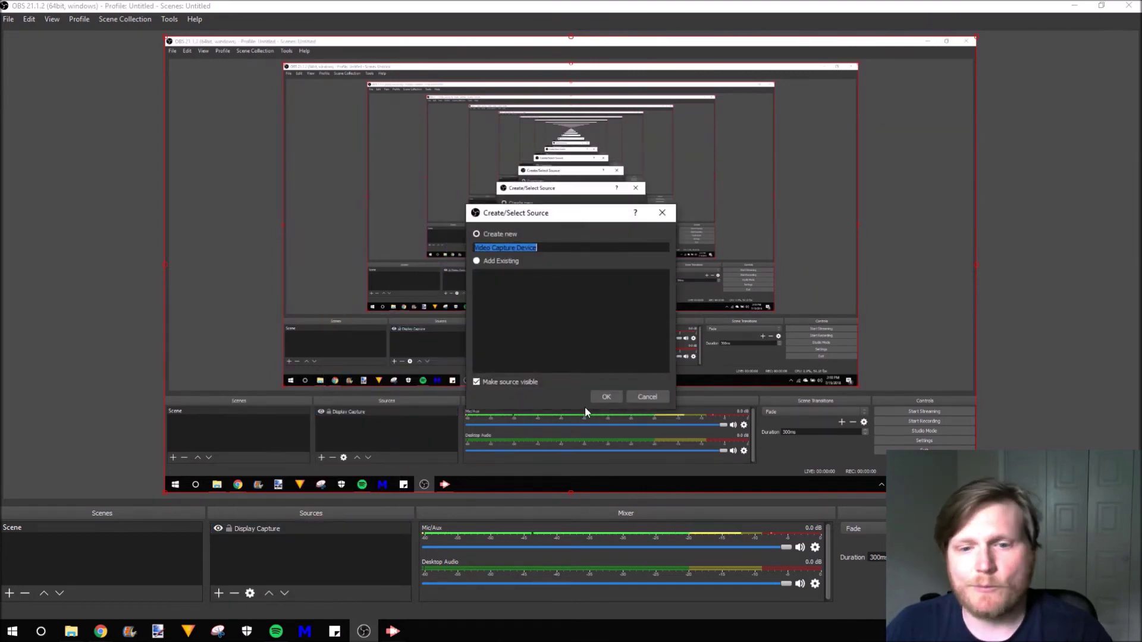
click(611, 397)
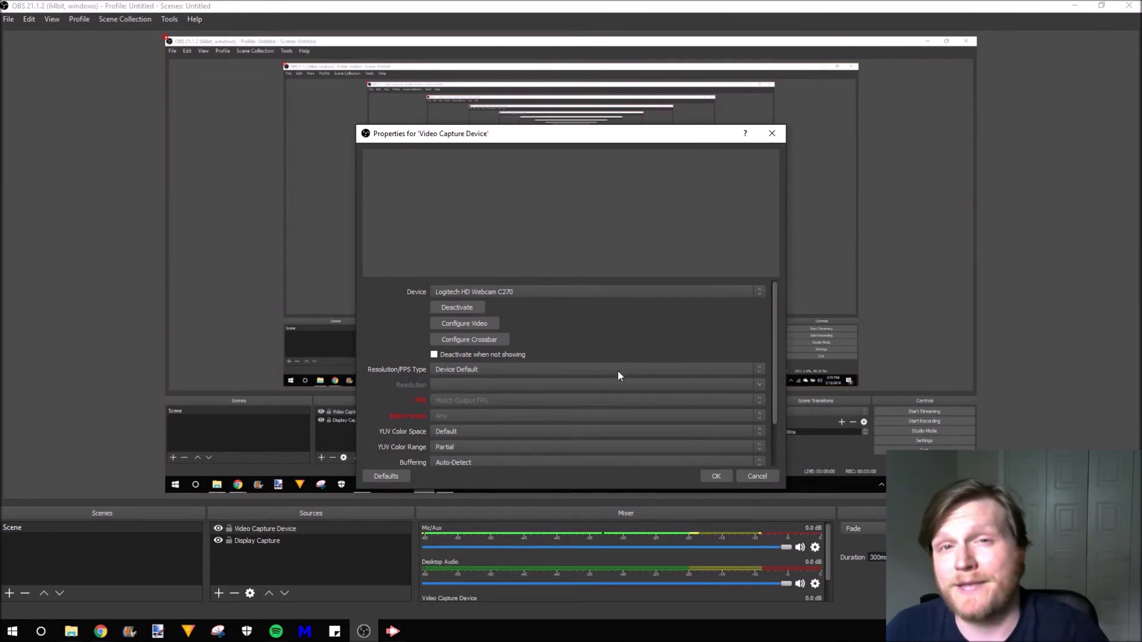
click(623, 297)
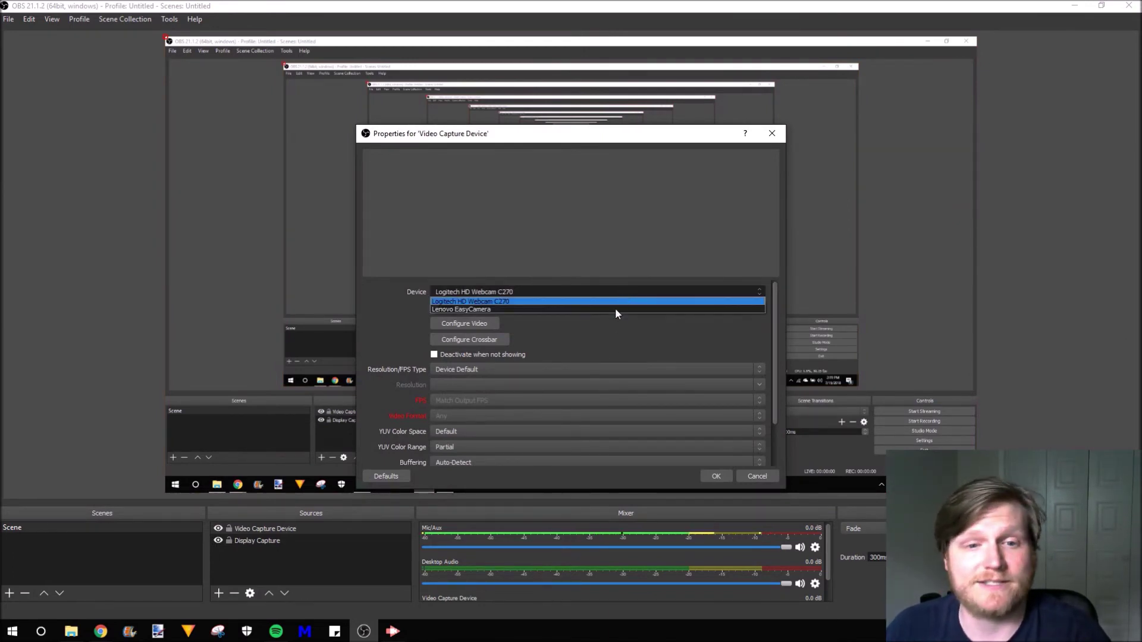
click(612, 311)
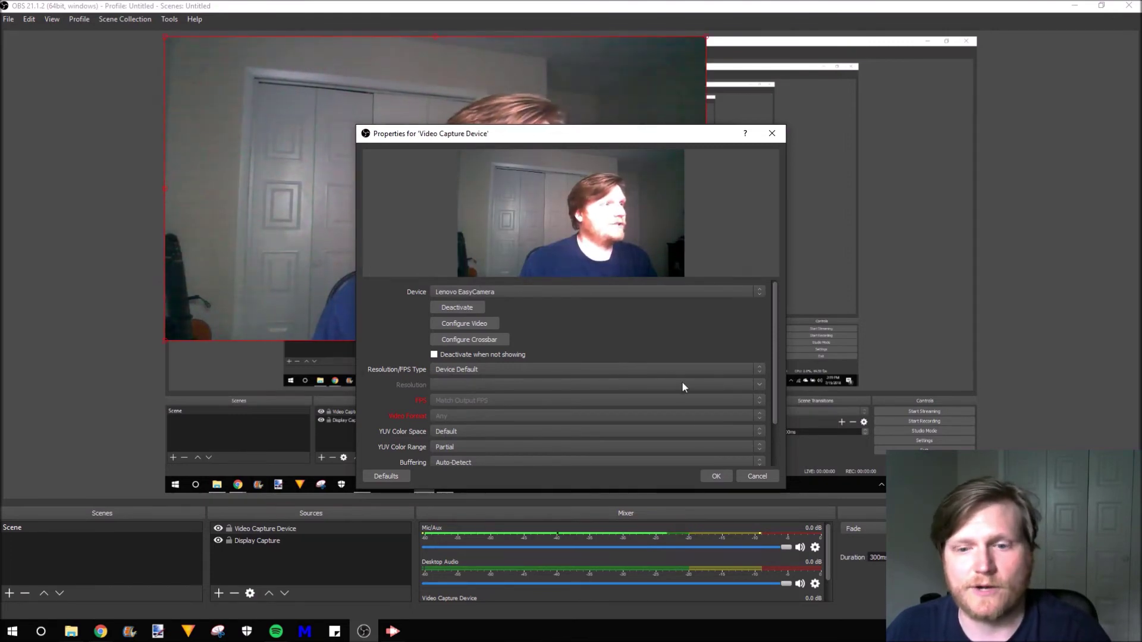
click(715, 477)
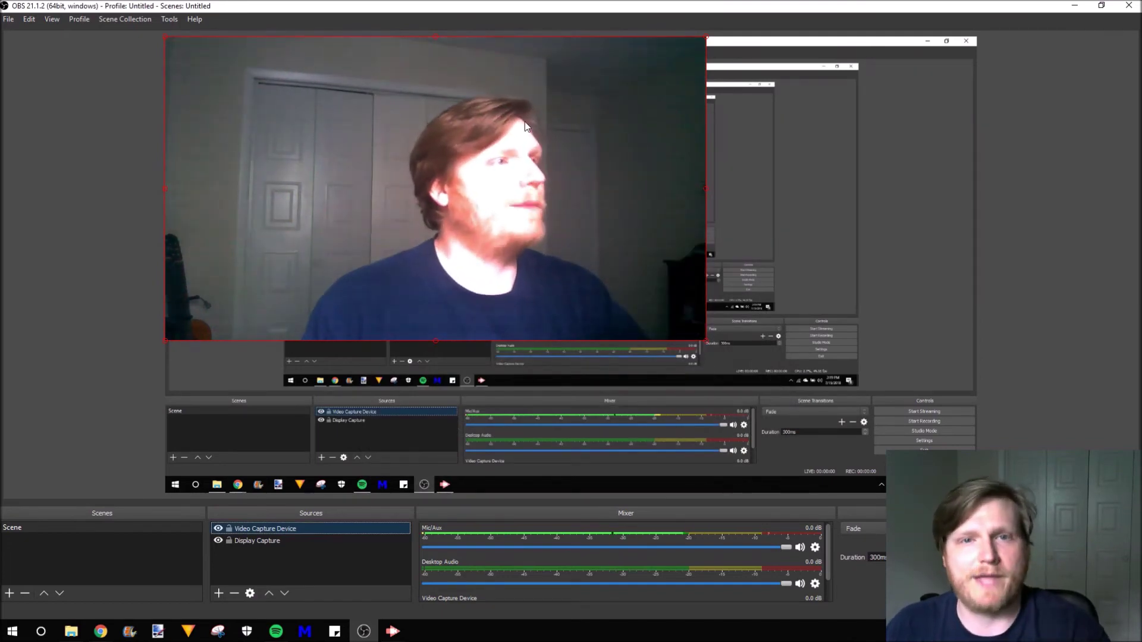
- Move the webcam feed to the lower-right of the preview, overlapping the display capture
drag(347, 182, 612, 329)
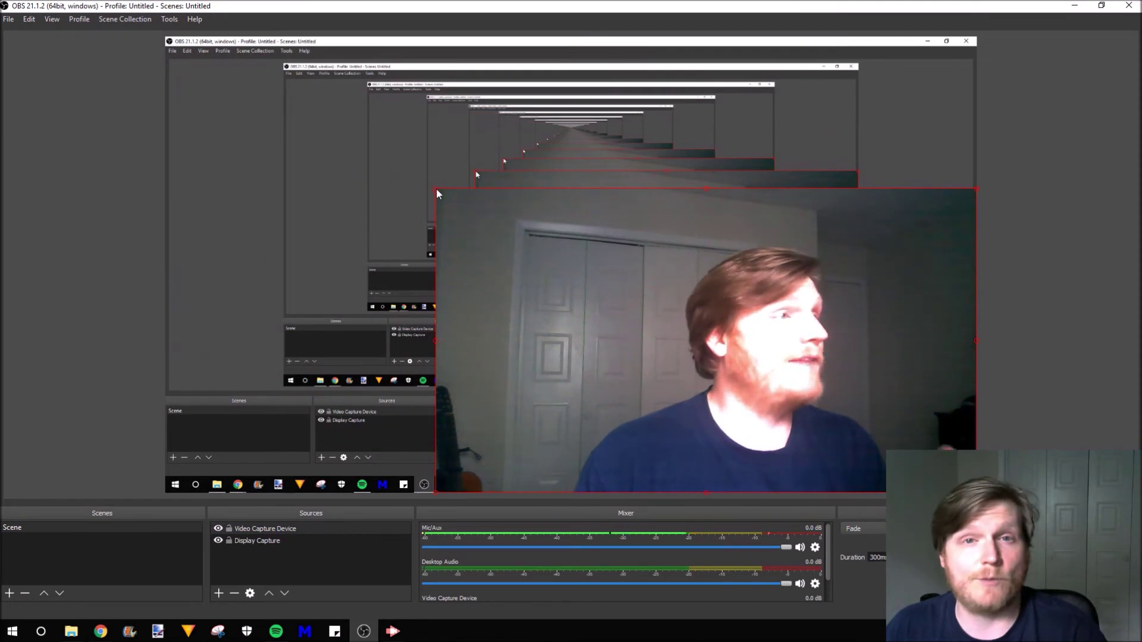